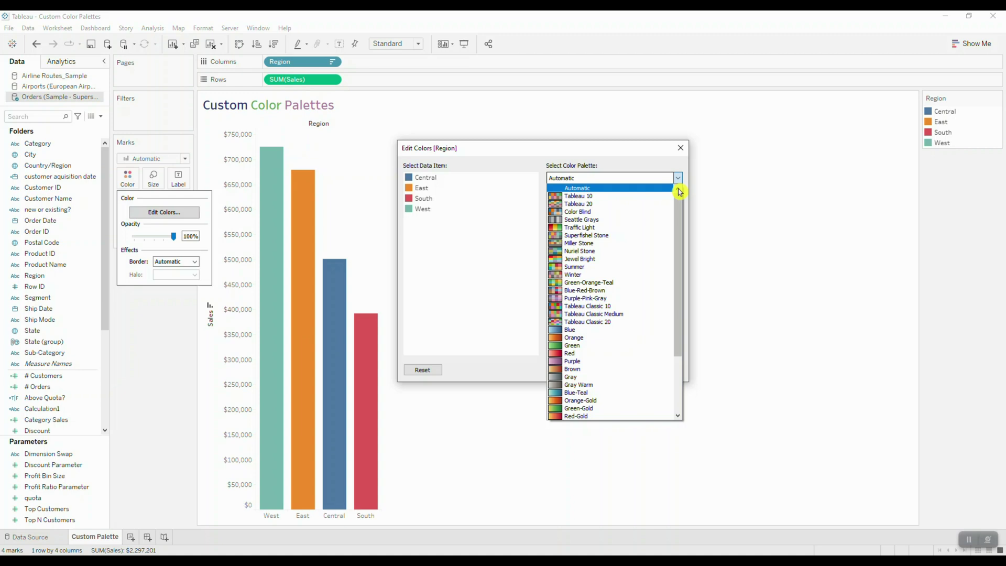
Step: Leave Tableau's Region palette list open and switch to another window
key("alt+Tab")
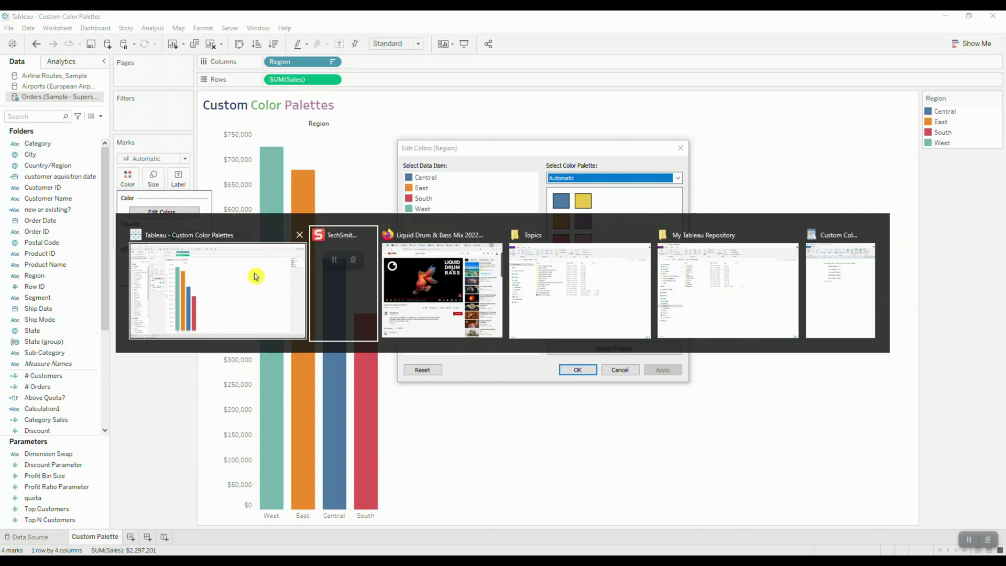
Step: Open the Preferences file from My Tableau Repository in WordPad
left_click(779, 299)
left_click(314, 249)
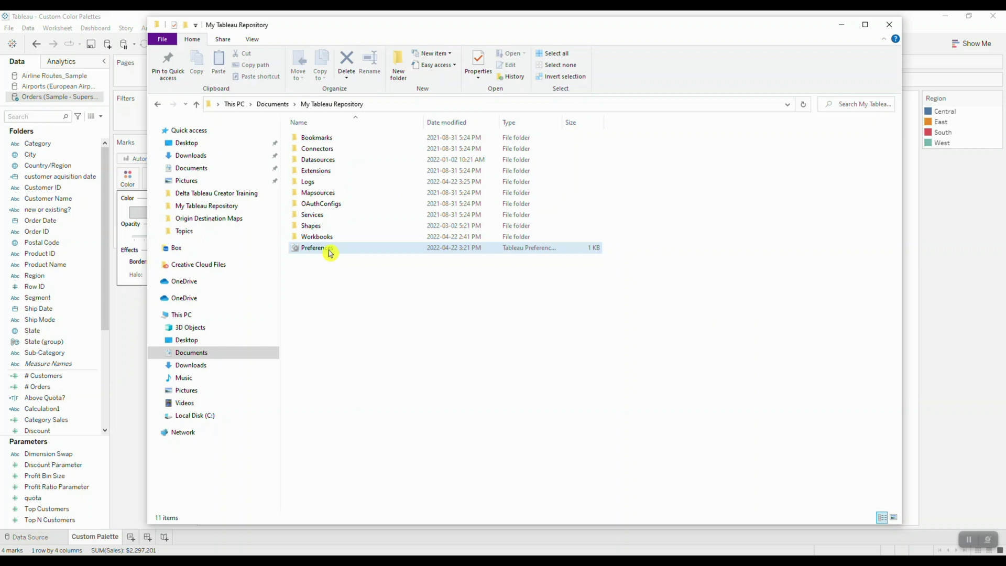
double_click(314, 247)
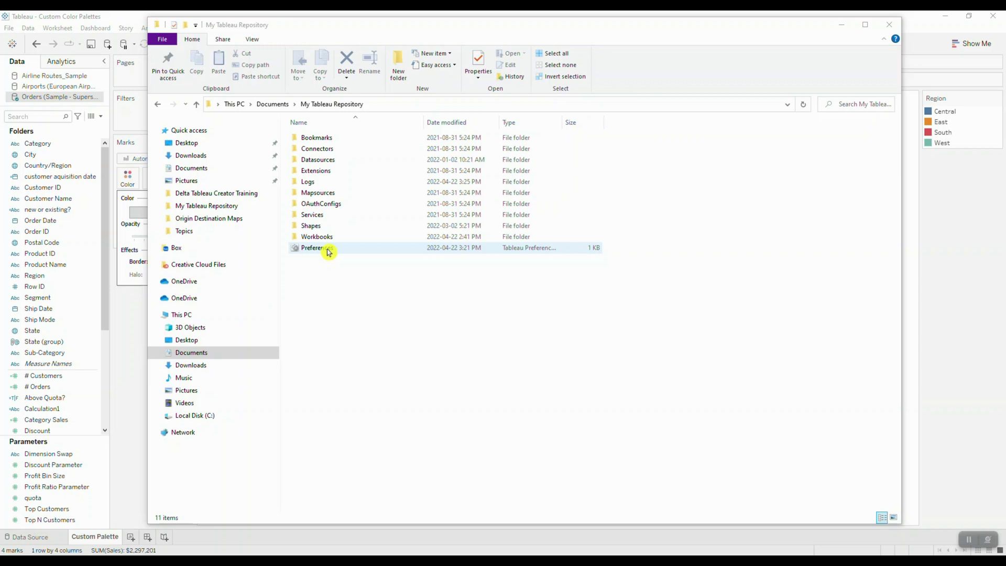
right_click(328, 251)
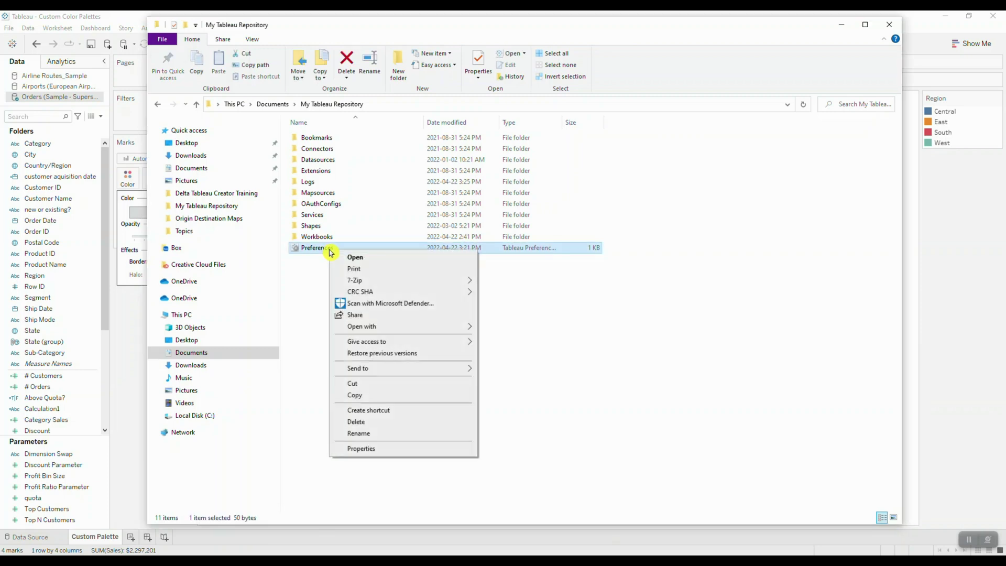
mouse_move(362, 326)
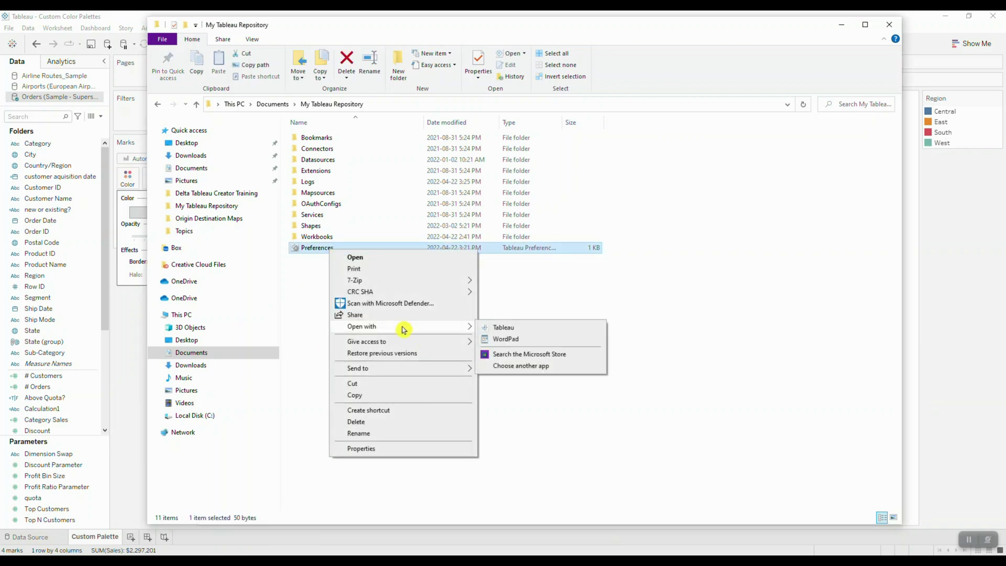
left_click(551, 341)
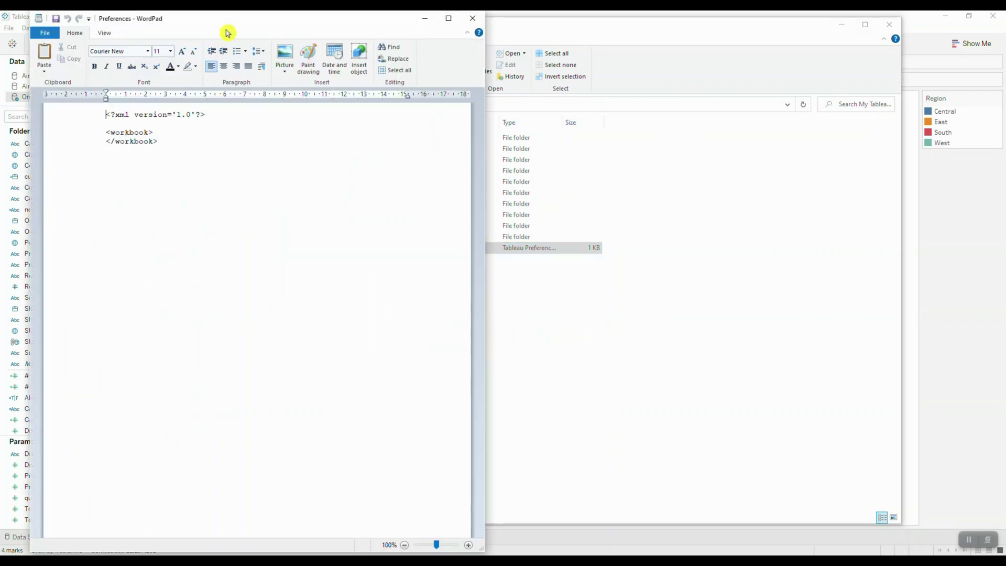
Step: Insert <reference> and </reference> tags with a blank line between them inside <workbook>
left_click_drag(224, 27, 250, 72)
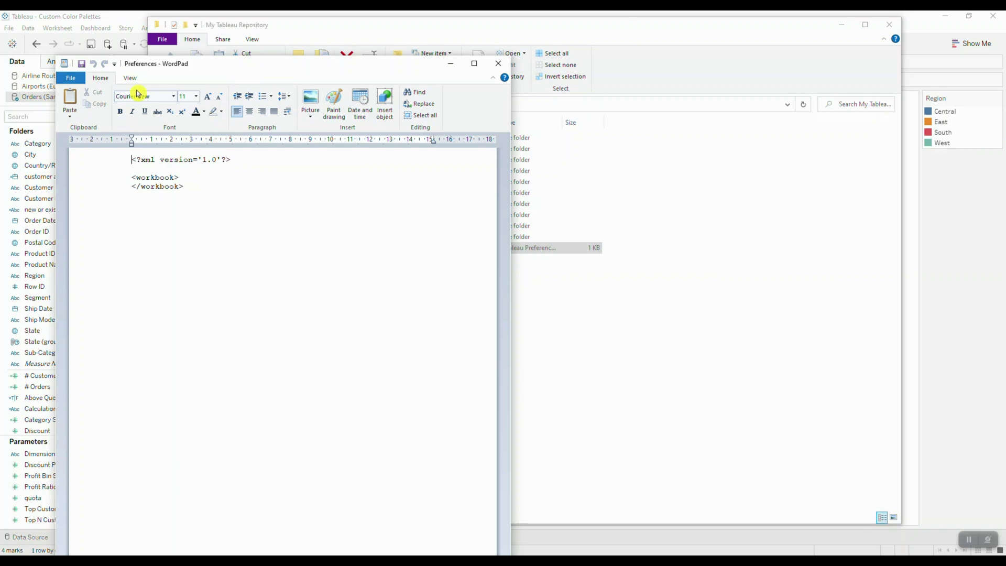
key("Return")
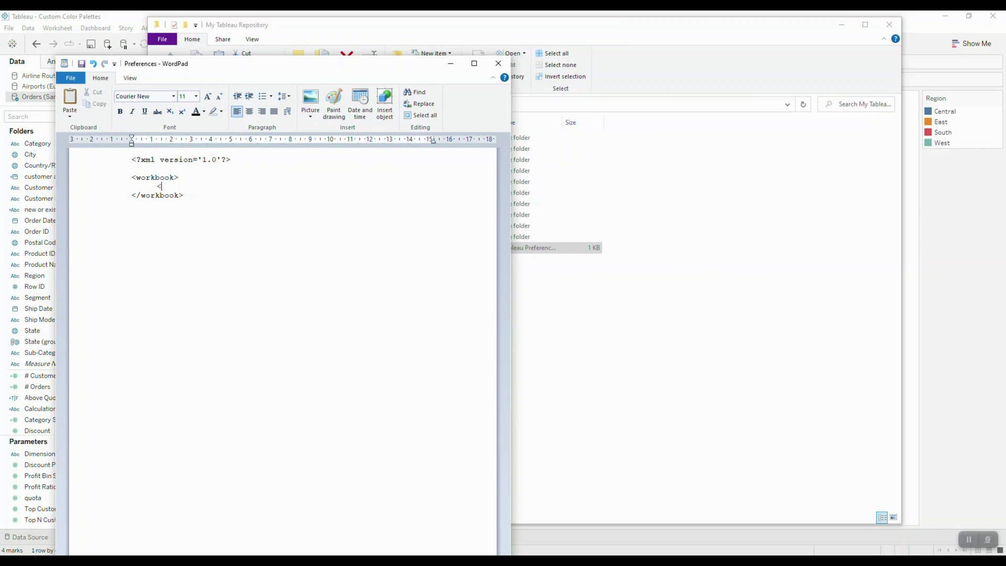
type("reference")
type(">")
key("Return")
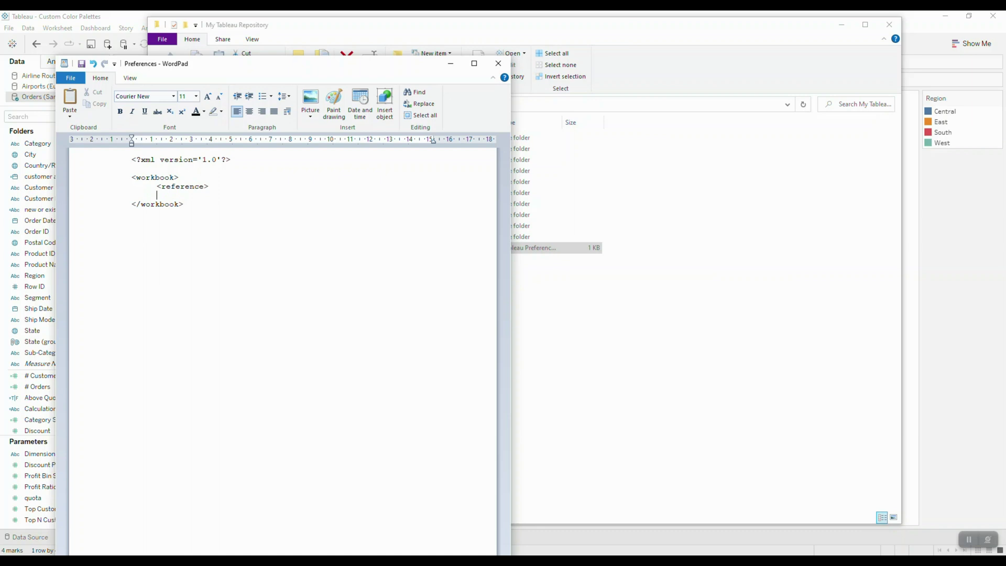
type("</reference")
type(">")
left_click(233, 186)
key("Return")
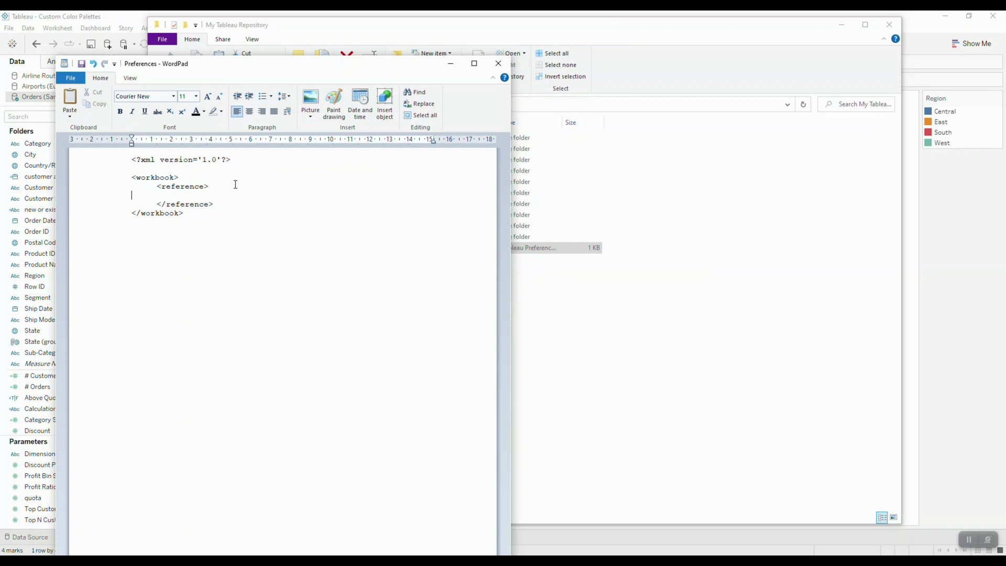
key("alt+Tab")
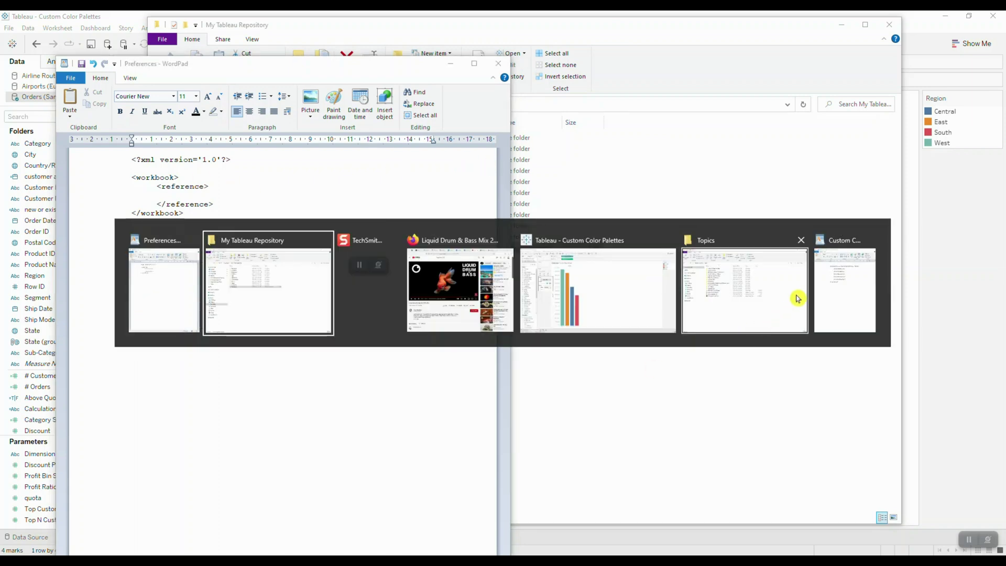
Step: Copy the color-palette block from the Custom Color Palette document into the reference section
left_click(845, 290)
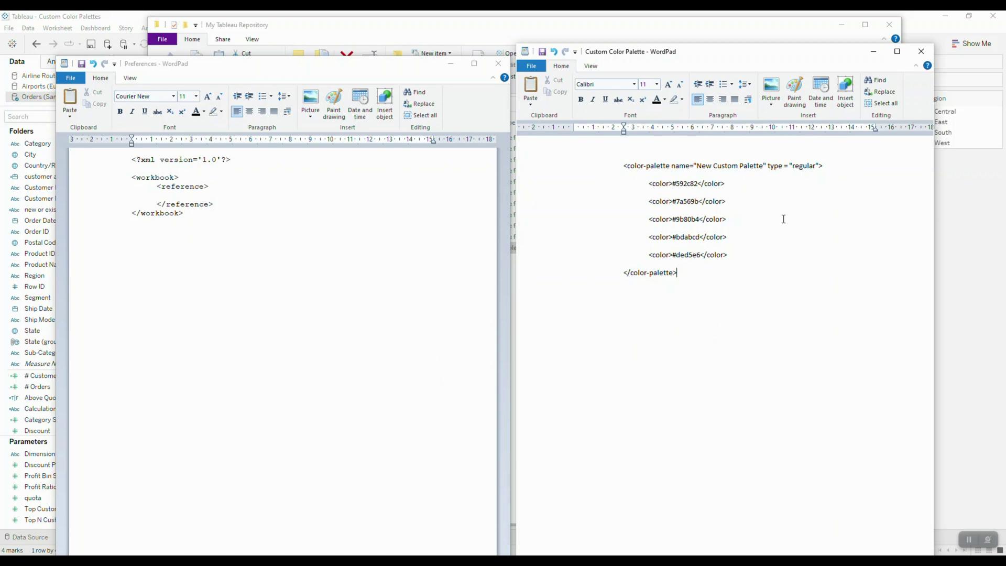
left_click_drag(683, 273, 606, 155)
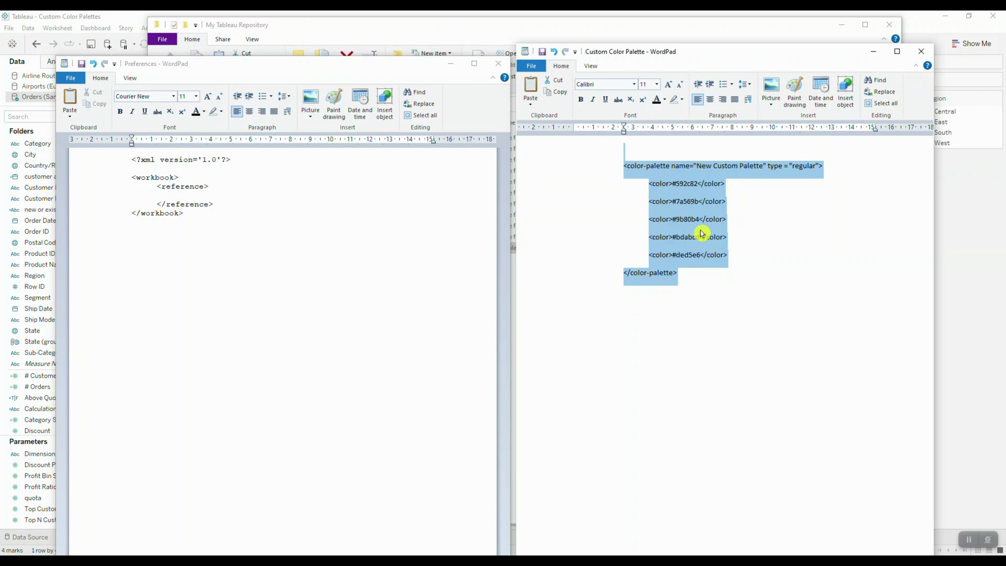
left_click(315, 199)
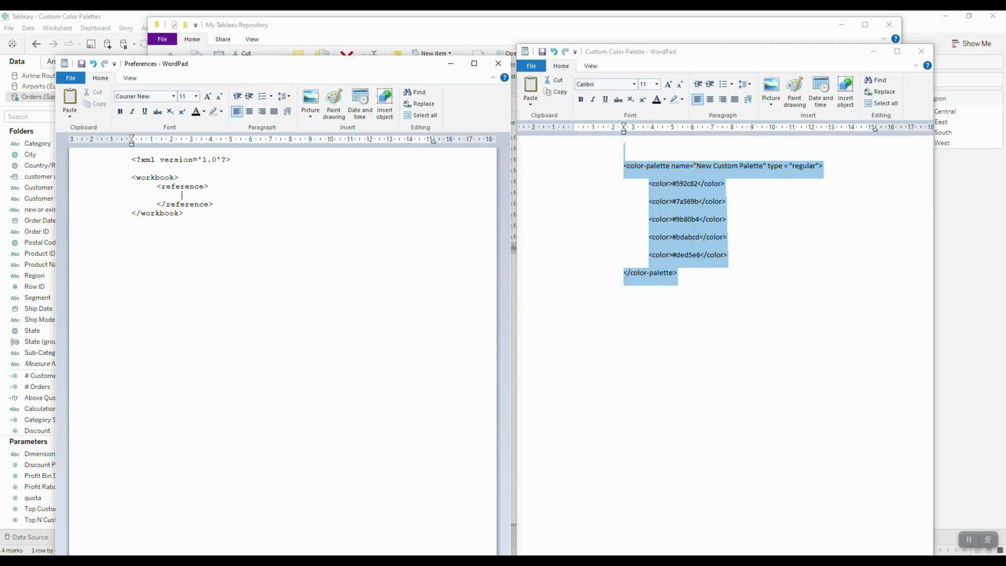
key("ctrl+v")
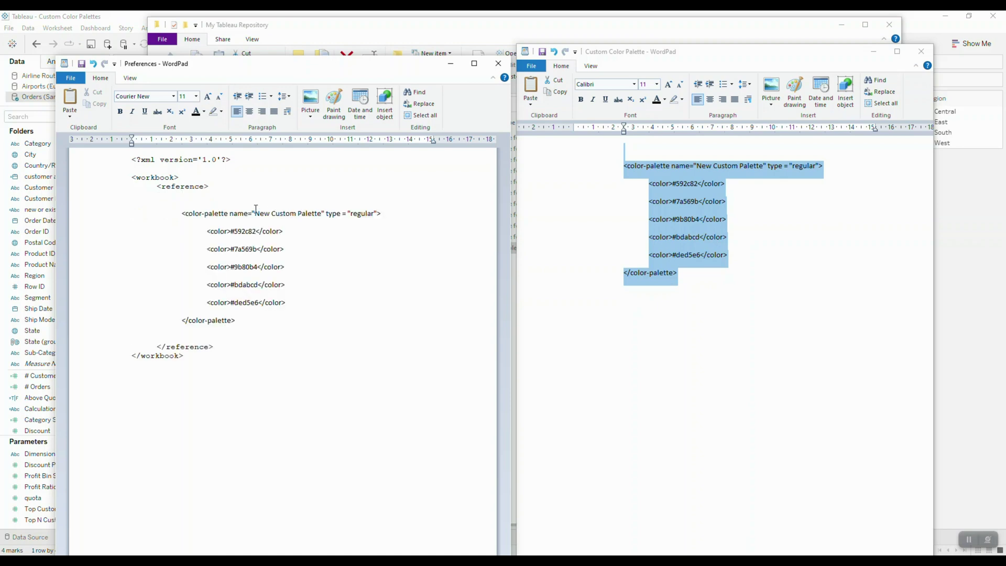
Step: Delete the blank lines around the New Custom Palette block and save Preferences as plain text
left_click(255, 198)
key("Delete")
left_click(208, 302)
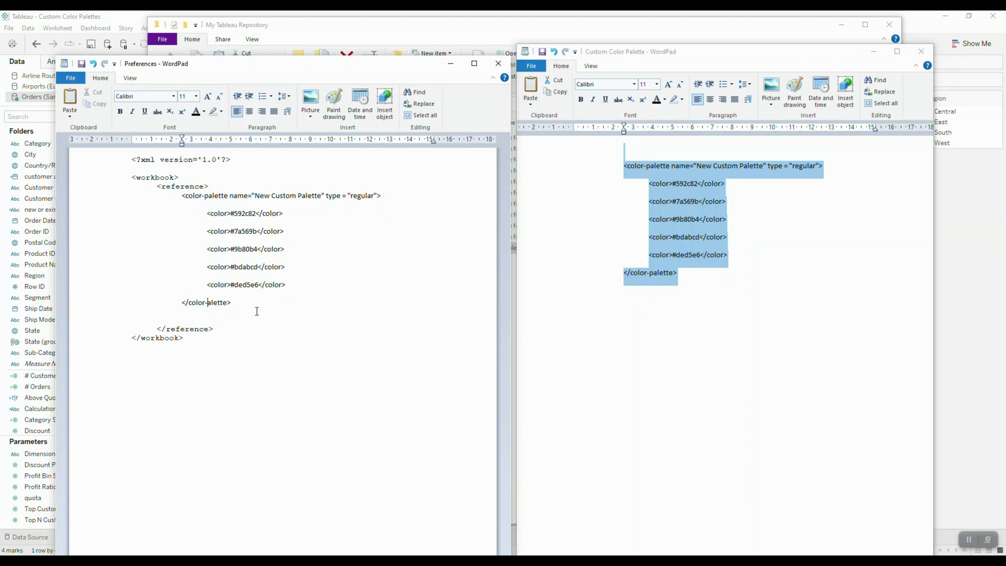
key("Down")
key("Delete")
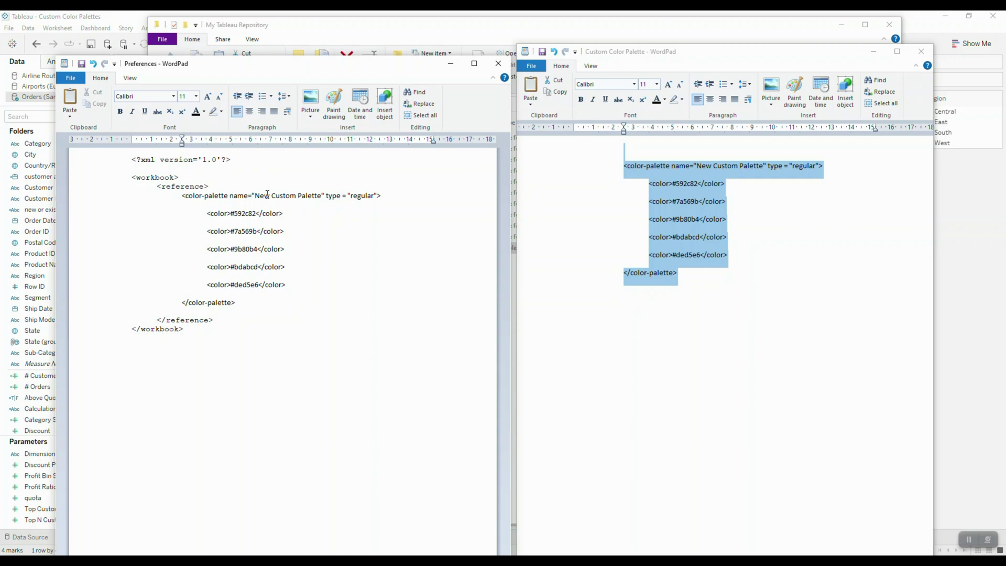
left_click_drag(255, 195, 323, 195)
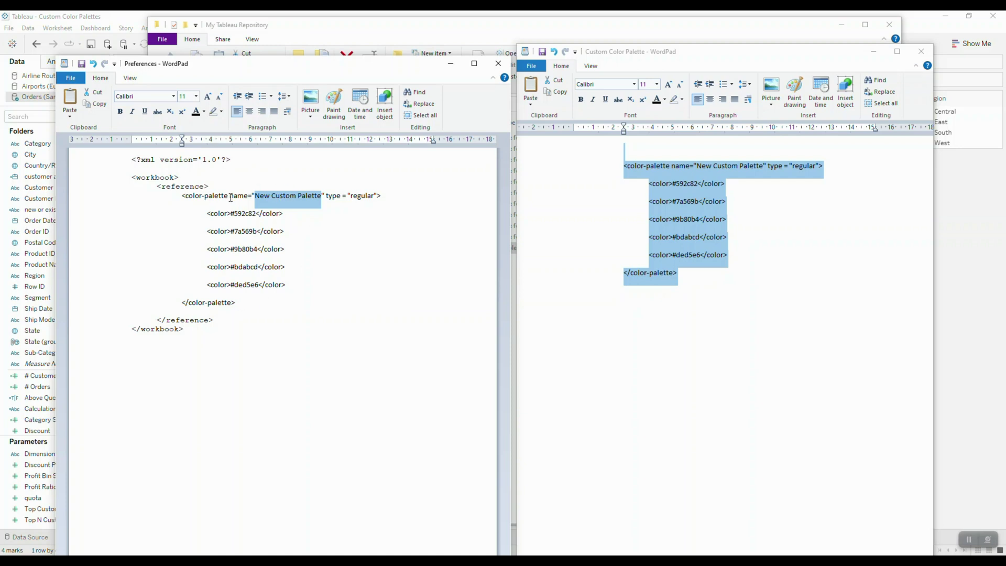
left_click(349, 275)
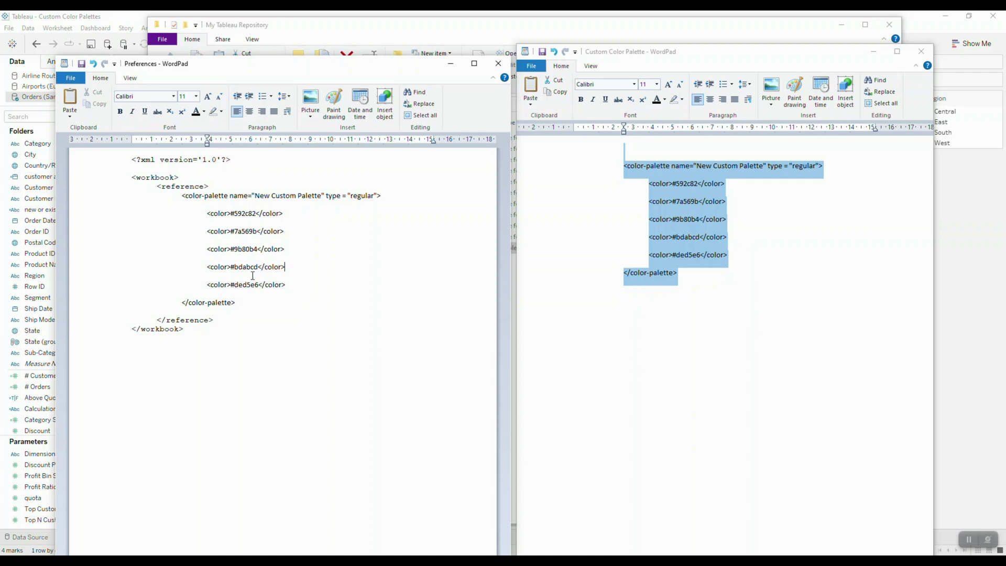
left_click(81, 64)
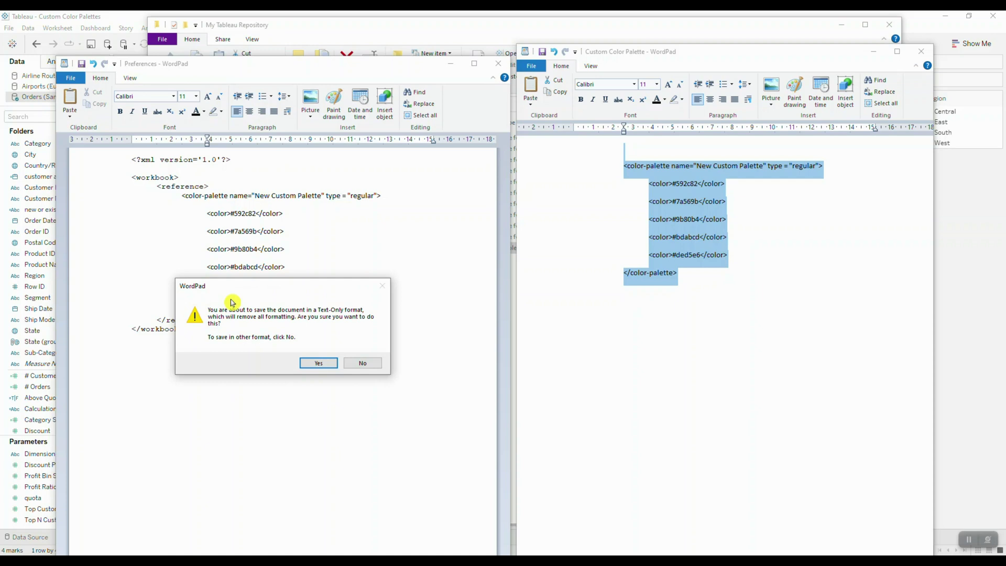
left_click(318, 363)
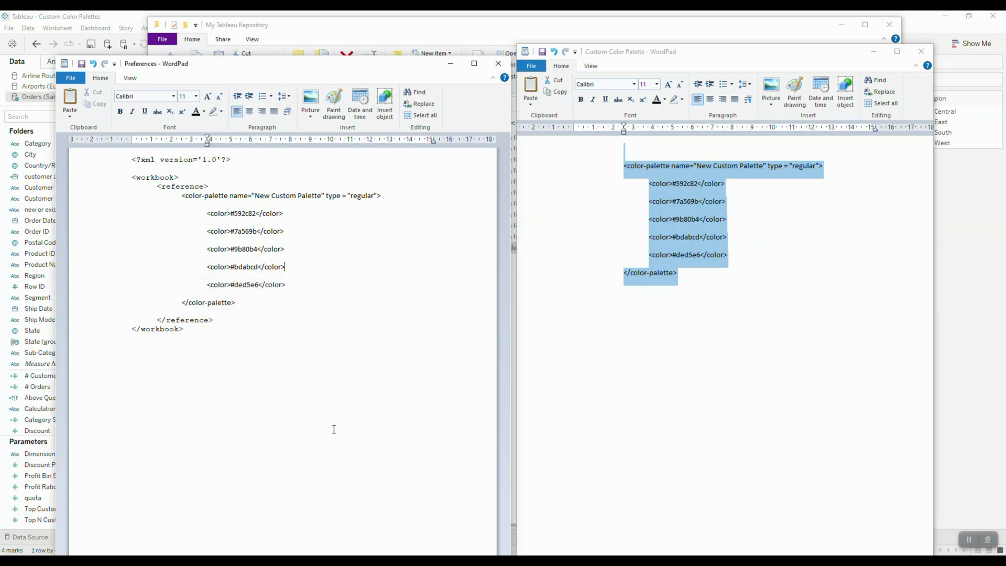
Step: Minimize both WordPad windows and File Explorer to reveal the Tableau chart
left_click(451, 64)
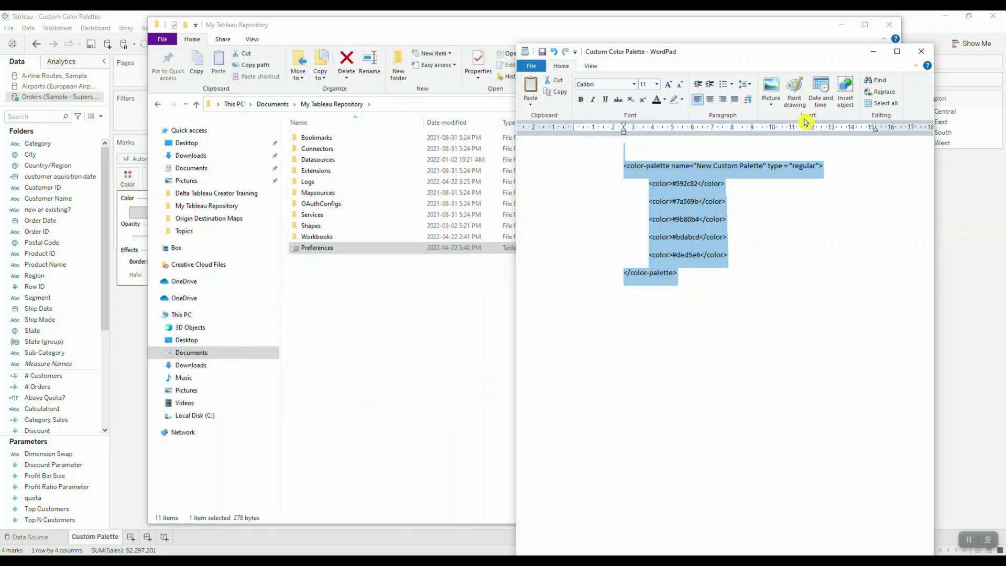
left_click(880, 57)
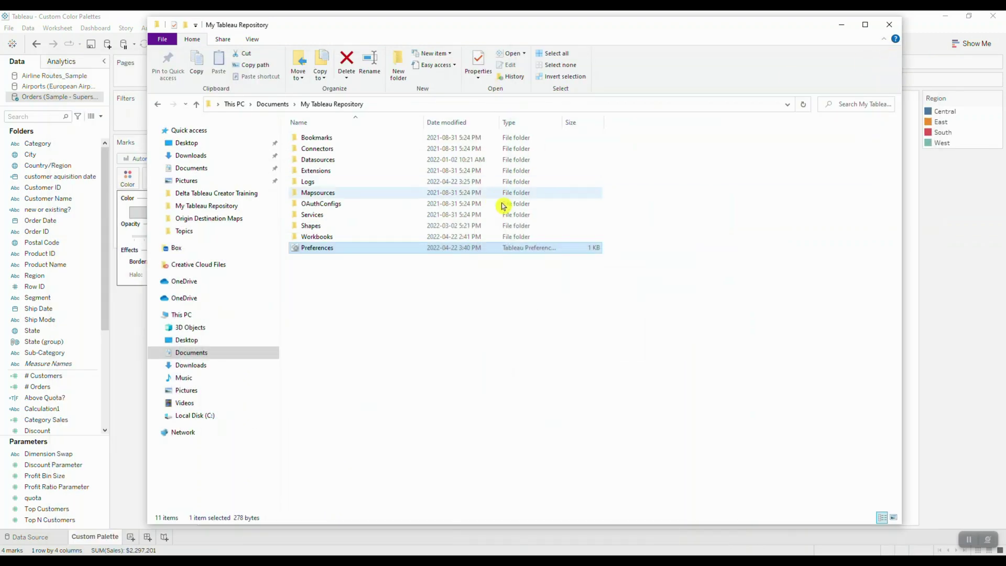
left_click(841, 24)
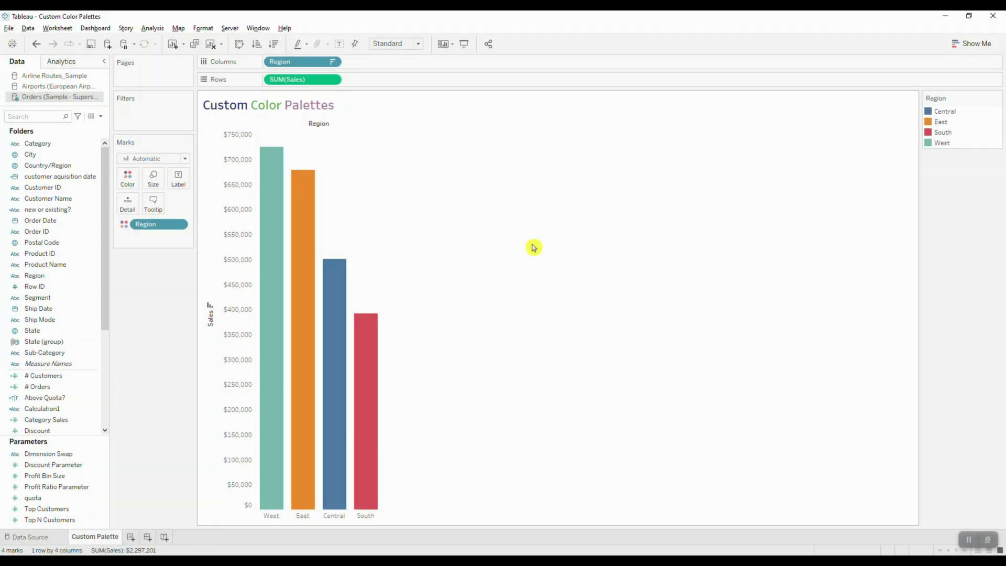
Step: Assign New Custom Palette to the Region colours in Edit Colors and confirm
left_click(128, 178)
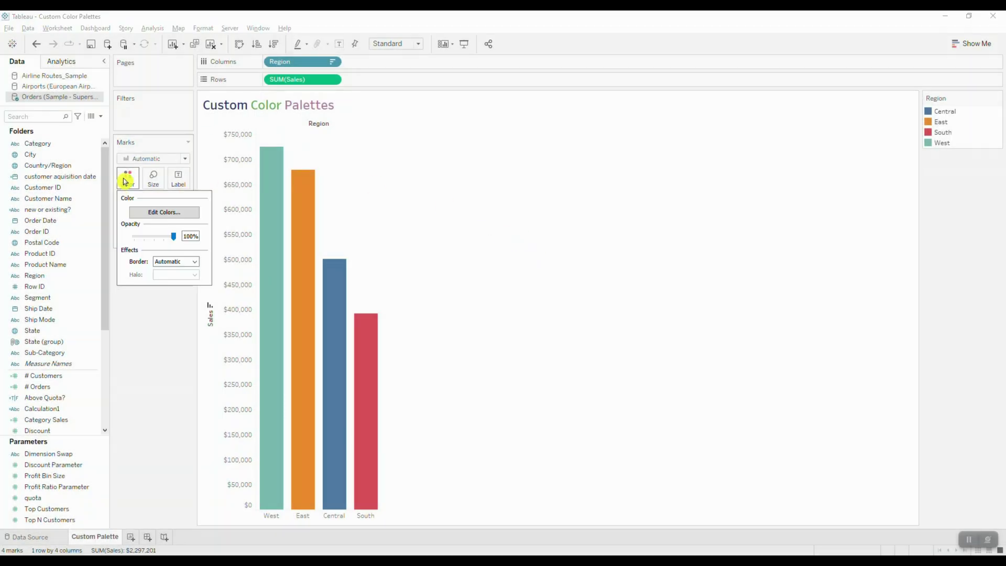
left_click(184, 214)
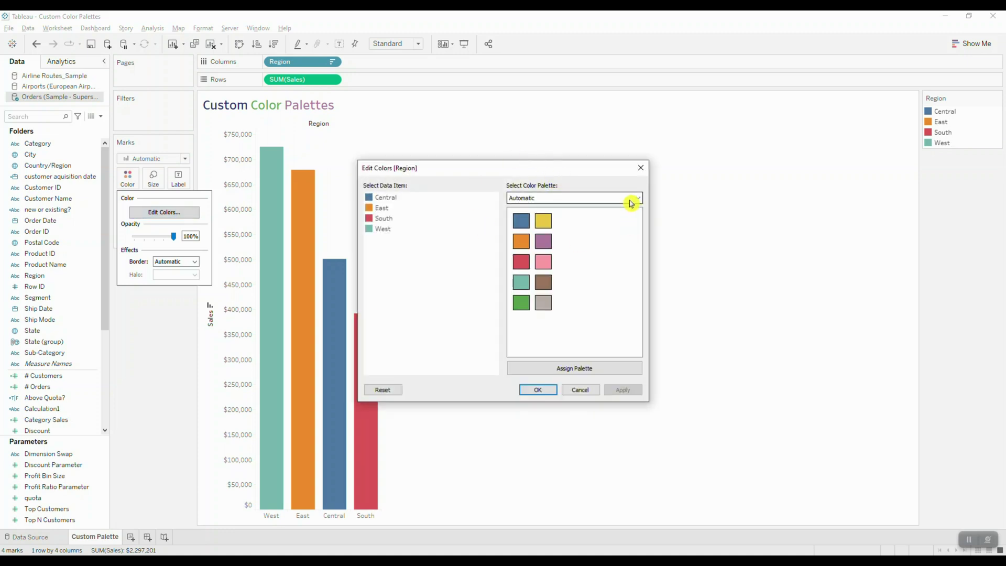
left_click(631, 203)
left_click_drag(637, 228, 635, 300)
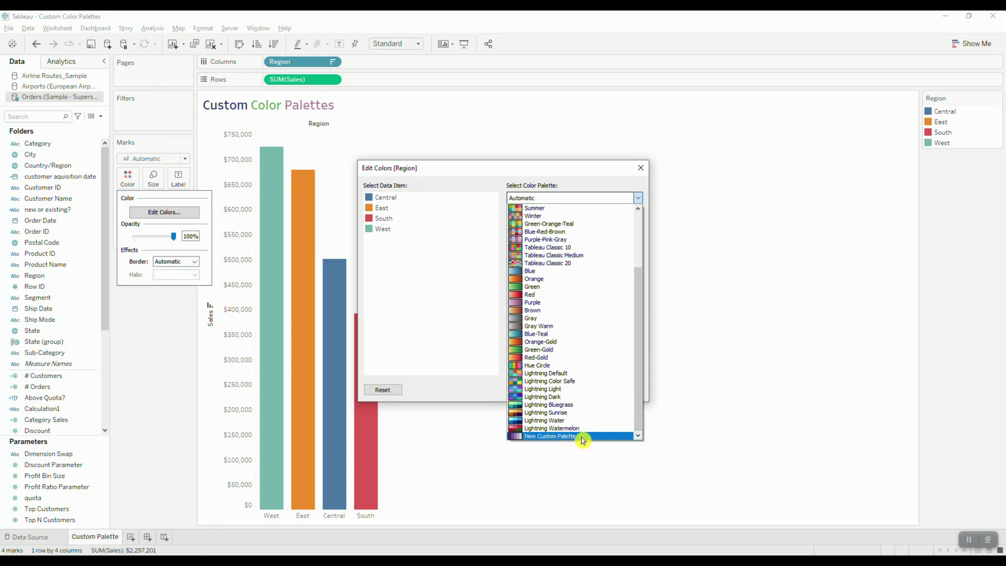
left_click(583, 438)
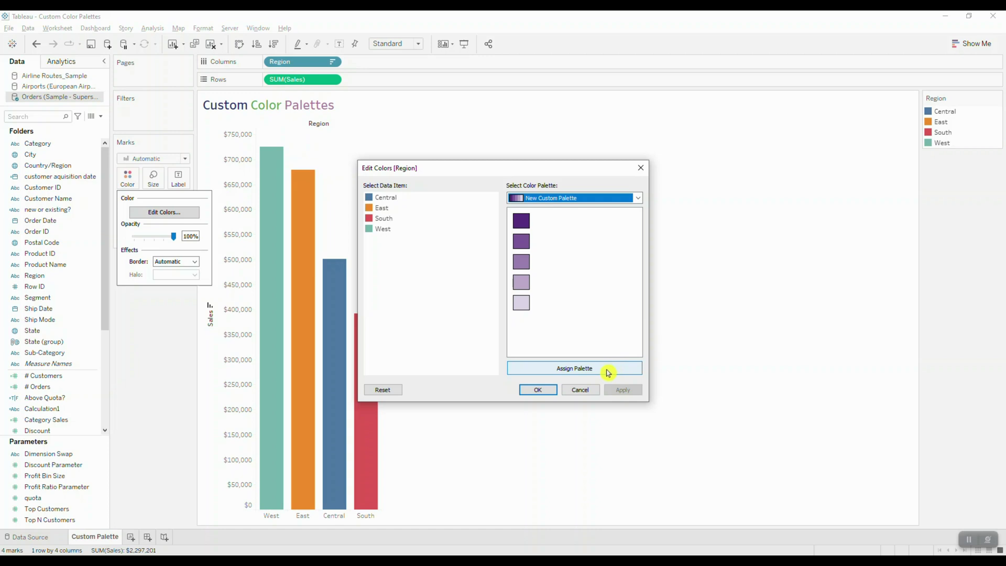
left_click(608, 370)
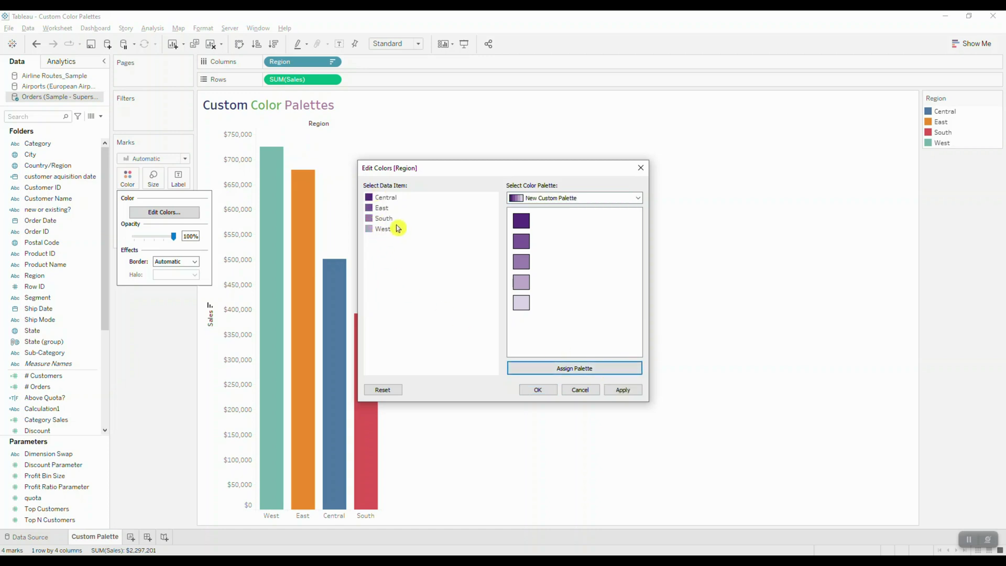
left_click(538, 389)
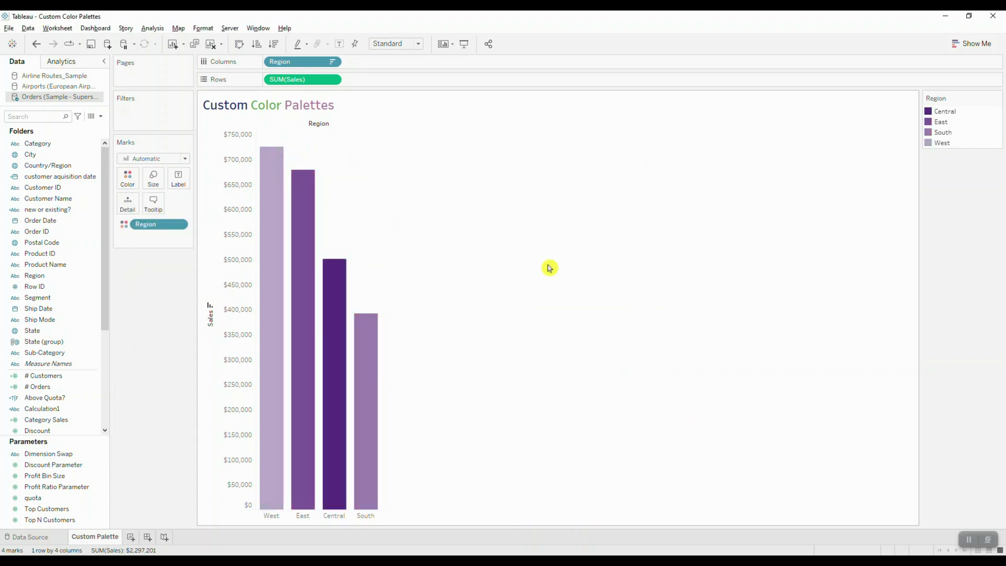